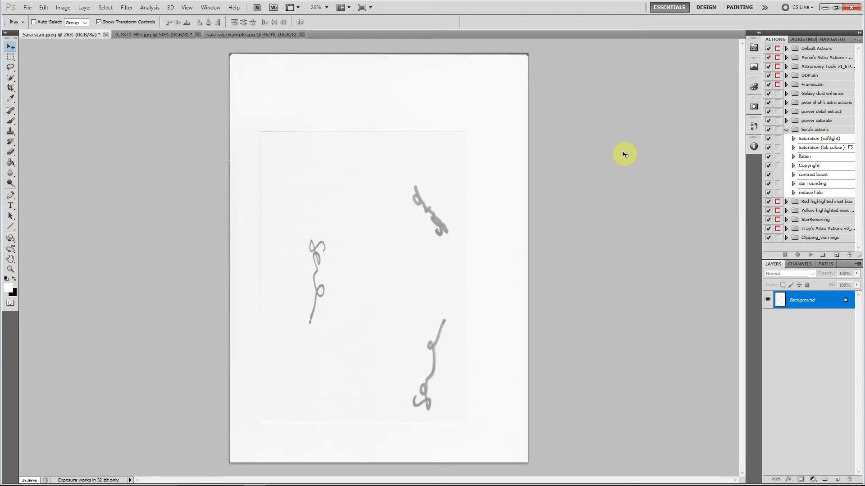
Invert the scanned signature page's colours and fill its dark background with solid black using the Paint Bucket.
key("ctrl+i")
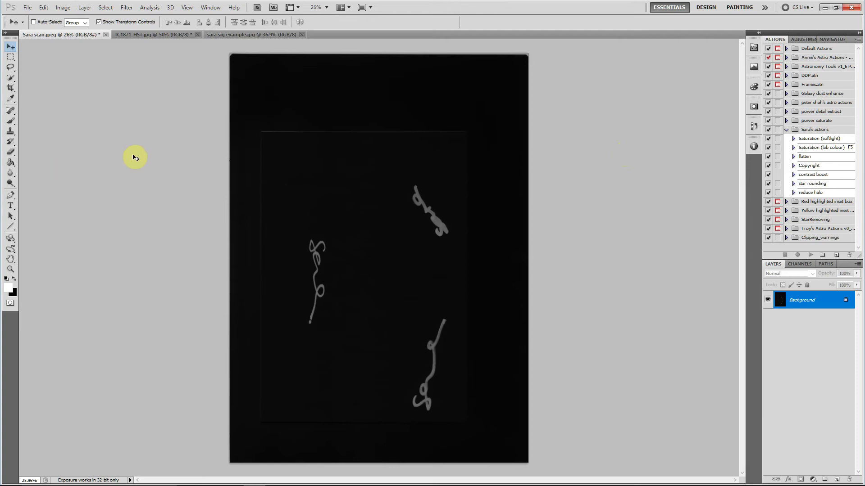
left_click(11, 162)
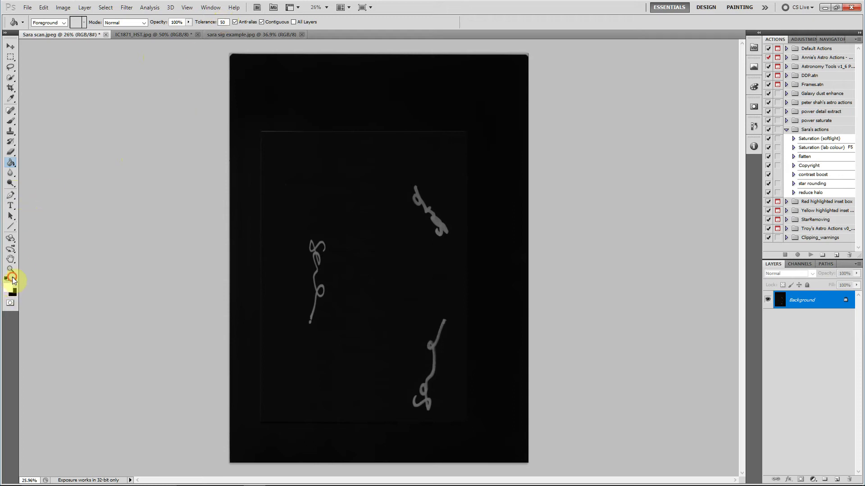
key("x")
left_click(303, 174)
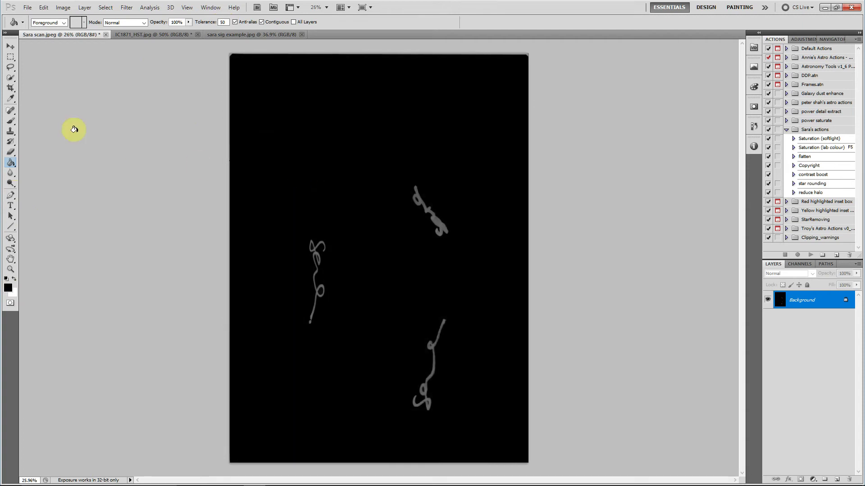
Crop the scan to the single vertical signature on the page's left side and rotate the image 90° counterclockwise.
left_click(11, 88)
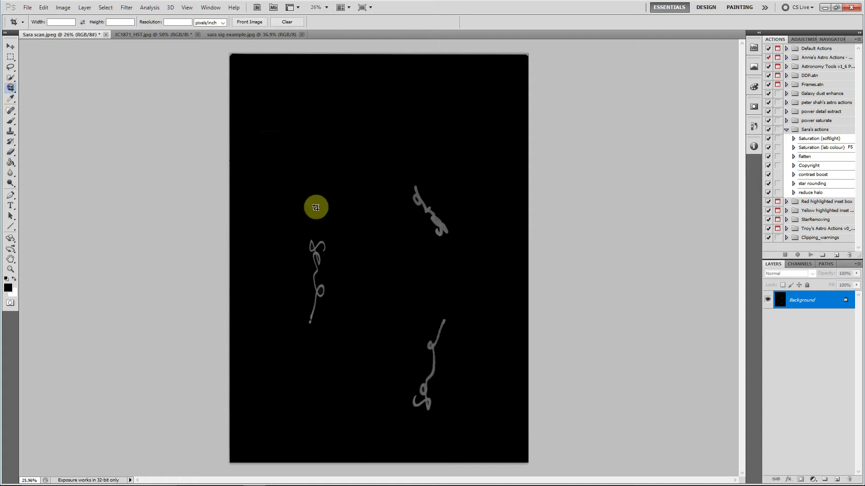
mouse_move(286, 217)
left_mouse_down()
mouse_move(328, 230)
mouse_move(345, 343)
left_mouse_up()
key("Return")
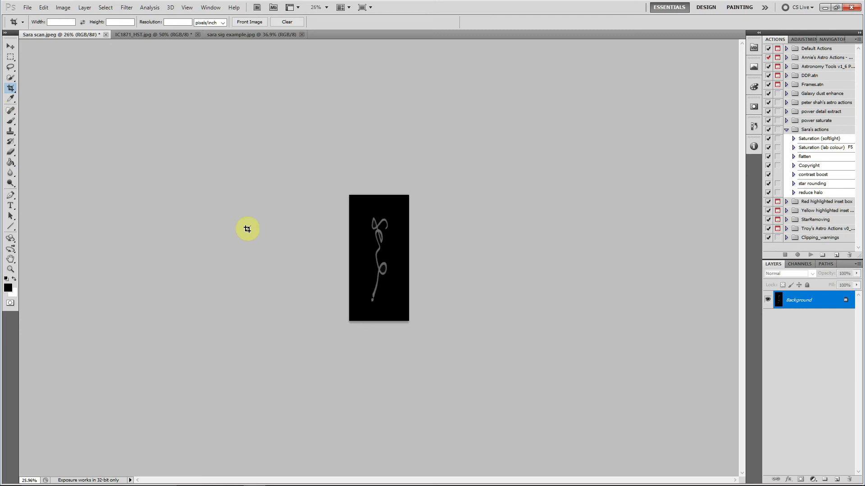
left_click(63, 8)
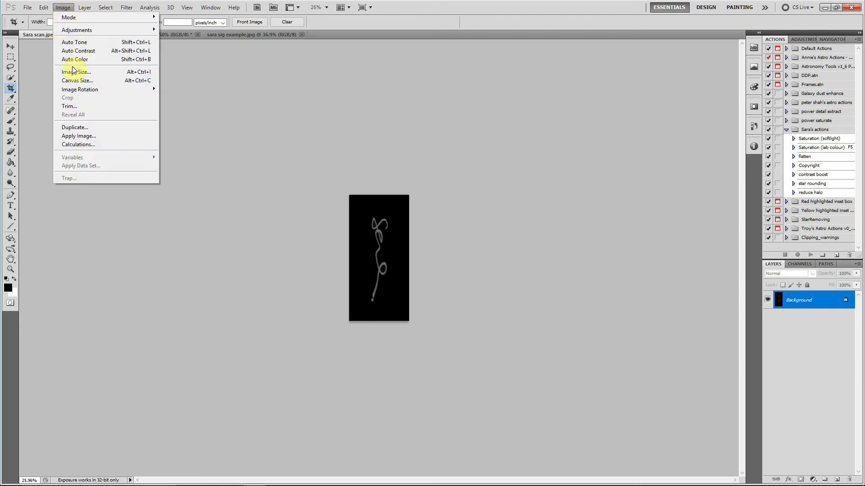
mouse_move(79, 88)
left_click(173, 107)
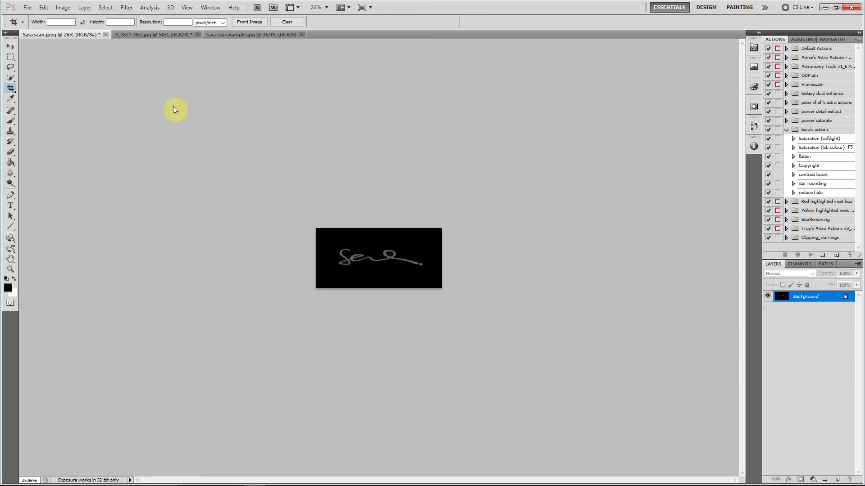
Fill the grey signature strokes with white using the Paint Bucket.
key("ctrl+plus")
key("ctrl+plus")
key("ctrl+plus")
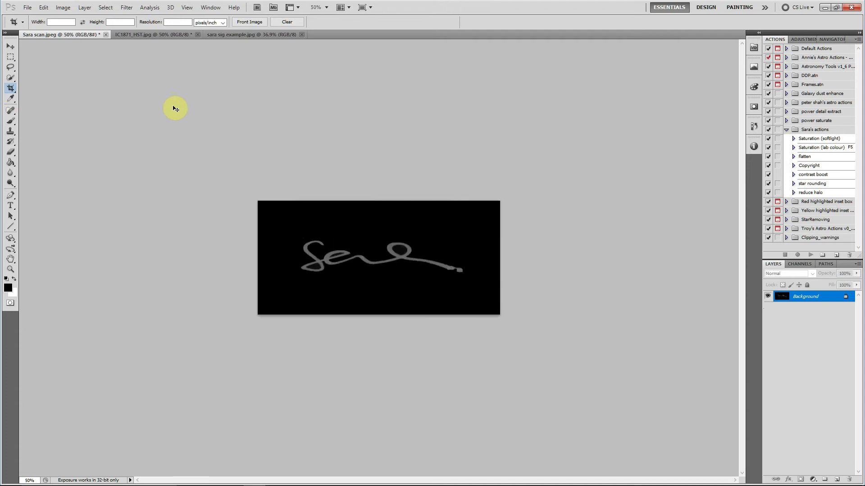
key("ctrl+plus")
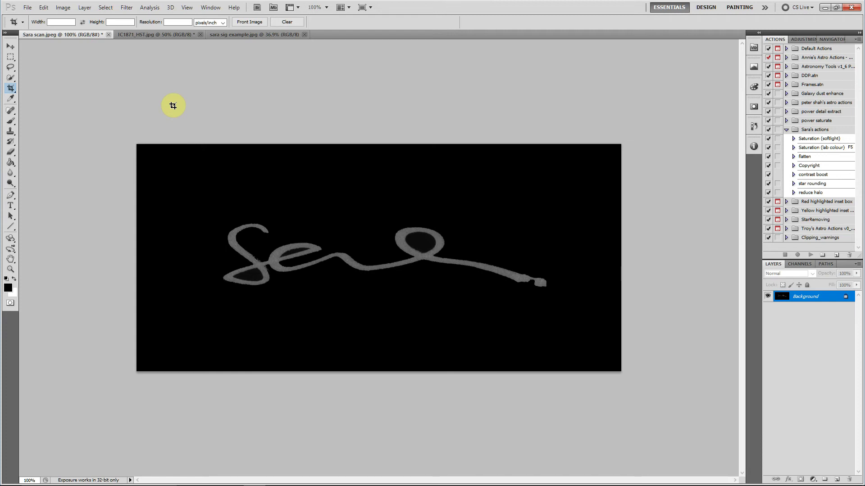
left_click(11, 165)
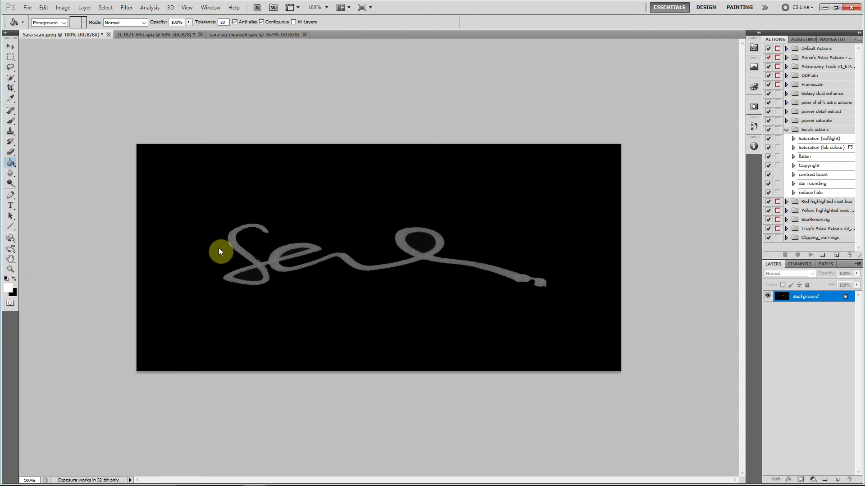
left_click(231, 241)
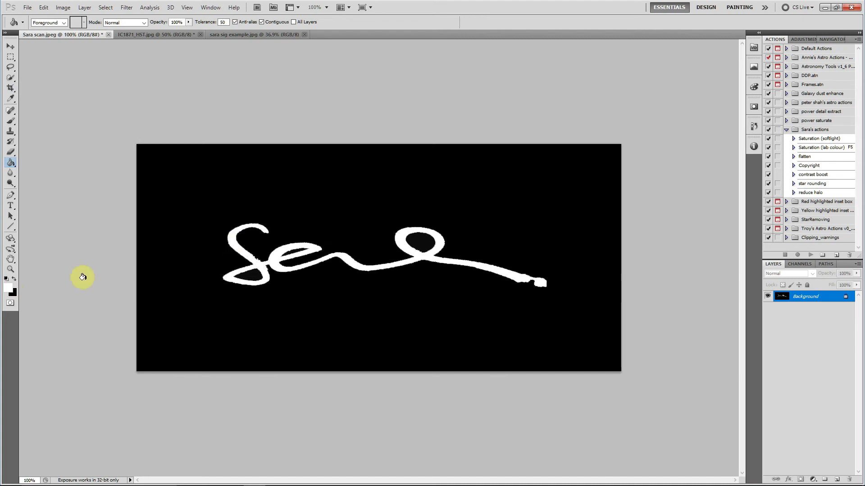
Set the foreground colour to a bright blue and fill the signature strokes with it.
left_click(9, 291)
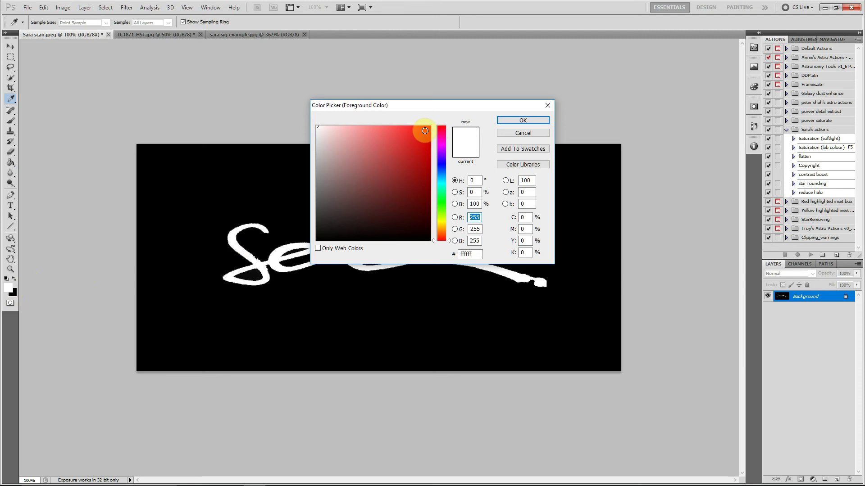
left_click(424, 131)
left_click(442, 169)
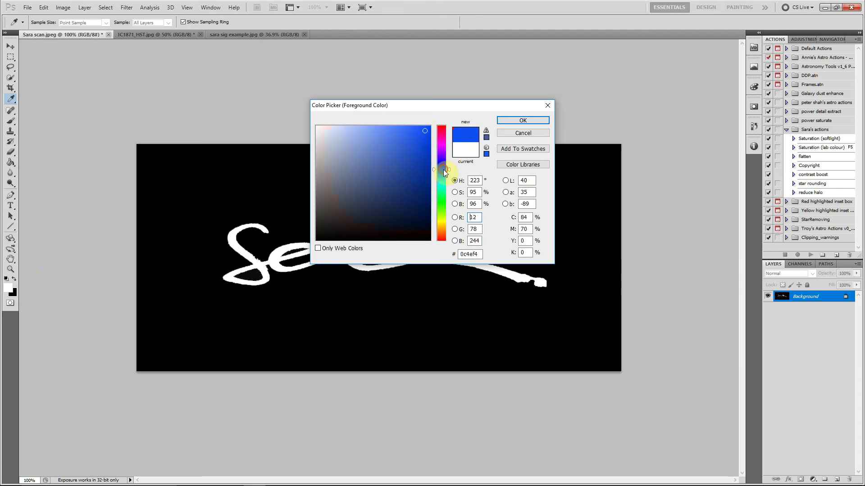
left_click_drag(422, 150, 425, 138)
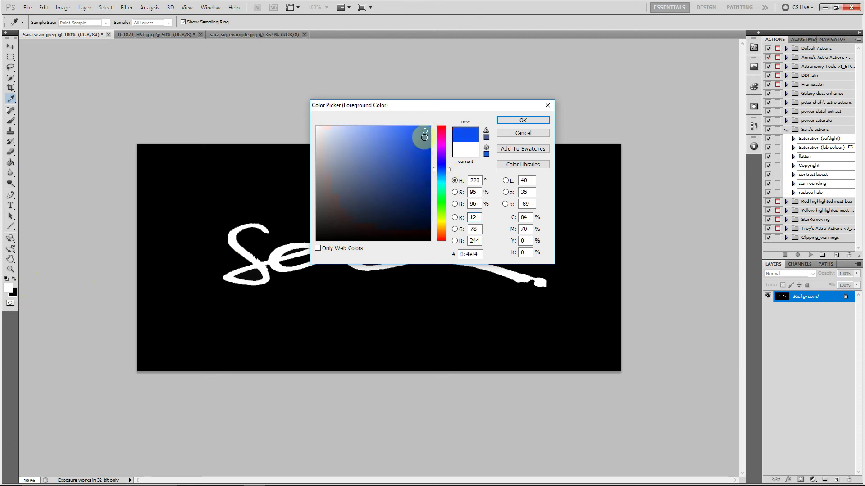
left_click(511, 120)
left_click(235, 244)
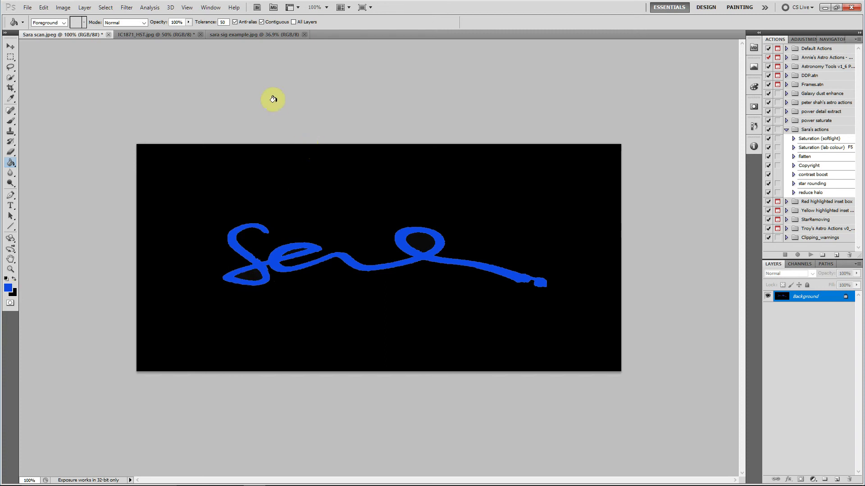
Copy the entire signature image and paste it onto a new layer in IC1871_HST.jpg.
left_click(155, 36)
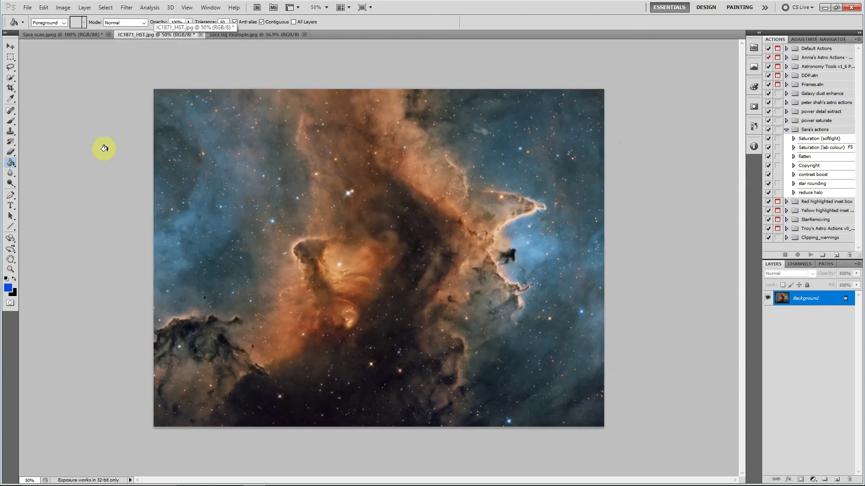
left_click(43, 37)
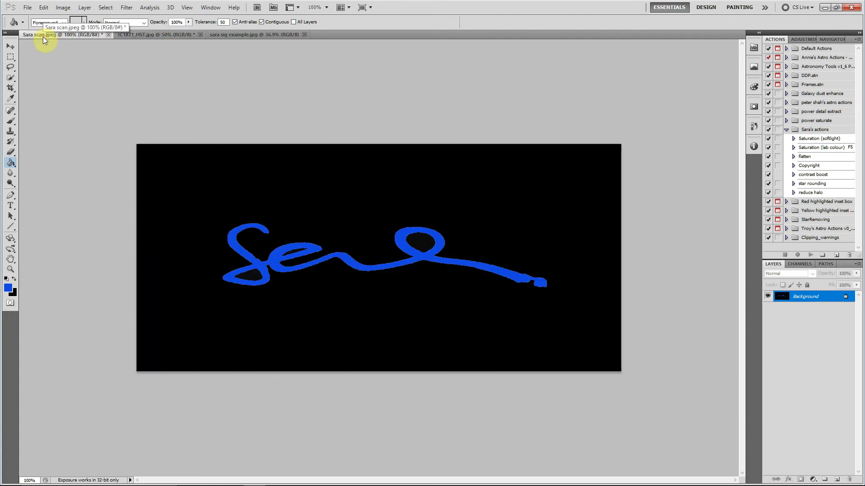
key("ctrl+a")
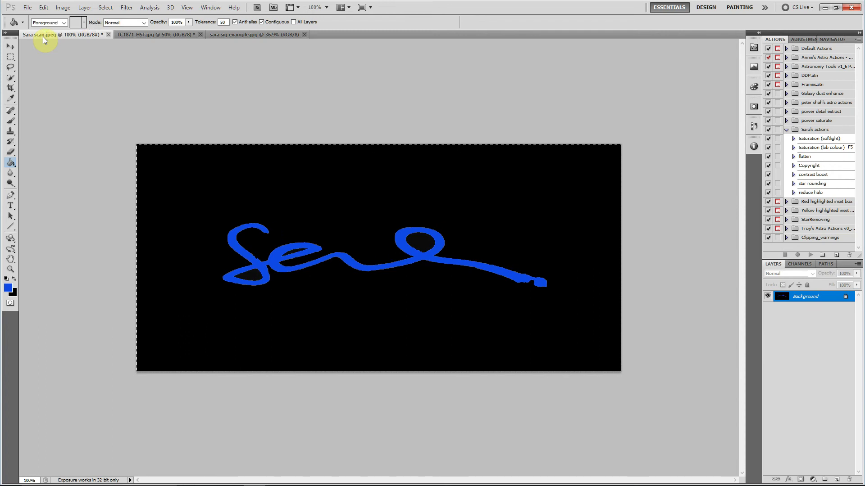
left_click(171, 37)
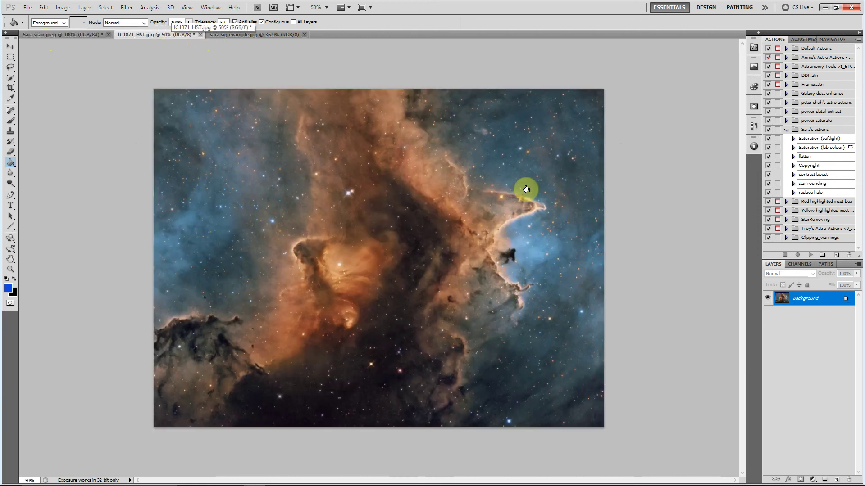
key("ctrl+shift+alt+n")
key("ctrl+v")
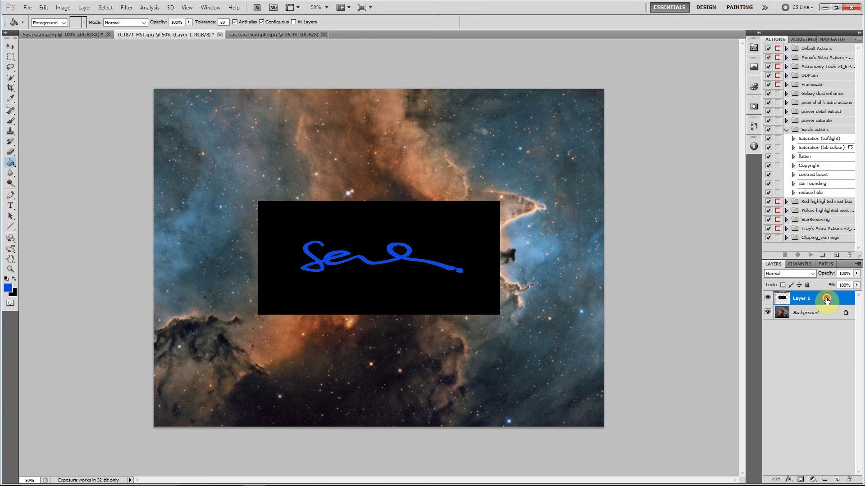
Hide the signature layer's black background by raising the This Layer black point in the Blend If blending options.
double_click(827, 301)
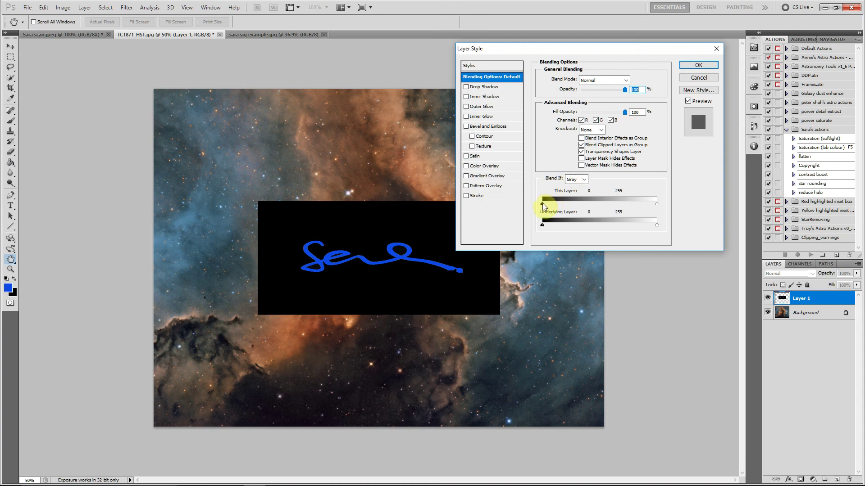
left_click_drag(543, 205, 575, 204)
left_click(711, 64)
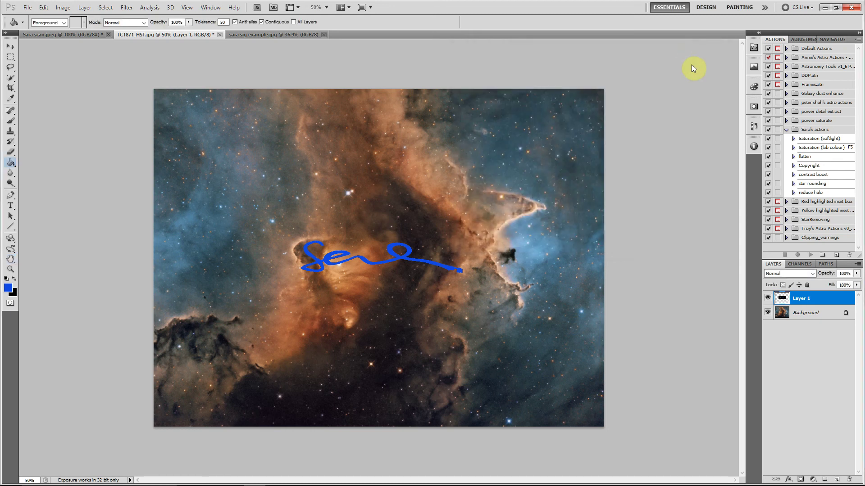
Move the signature to the nebula image's lower-right corner, scaled to about 59% width and 71% height and rotated about -31°.
left_click(12, 49)
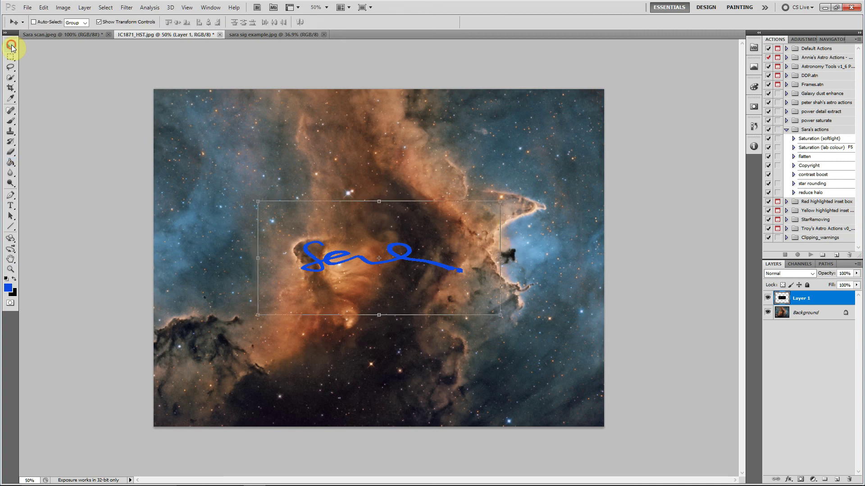
mouse_move(345, 215)
left_mouse_down()
mouse_move(464, 302)
mouse_move(464, 342)
mouse_move(477, 357)
left_mouse_up()
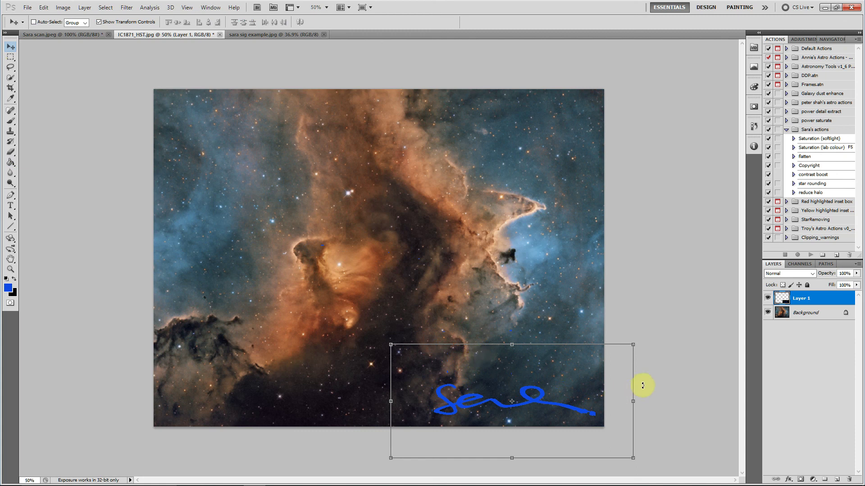
key("ctrl+t")
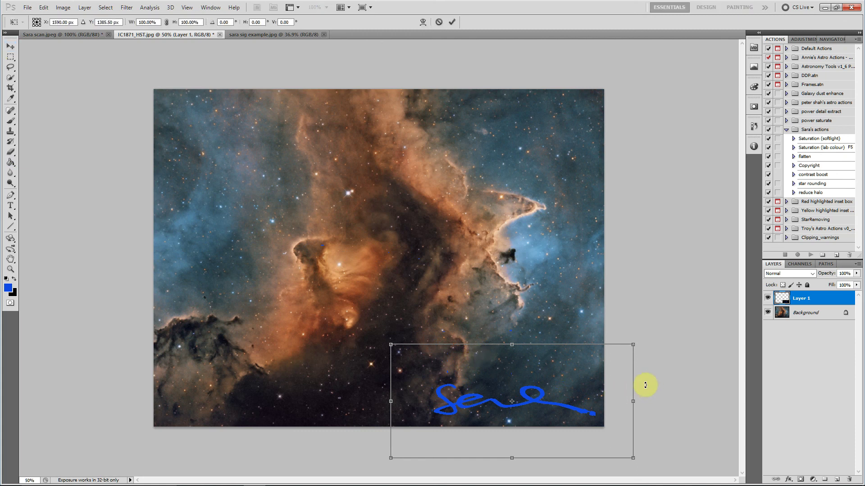
mouse_move(645, 385)
left_mouse_down()
mouse_move(643, 342)
mouse_move(604, 240)
left_mouse_up()
mouse_move(542, 273)
left_mouse_down()
mouse_move(534, 367)
mouse_move(522, 379)
mouse_move(504, 366)
mouse_move(512, 397)
mouse_move(581, 291)
mouse_move(573, 324)
left_mouse_up()
mouse_move(634, 299)
left_mouse_down()
mouse_move(646, 320)
mouse_move(643, 351)
mouse_move(631, 298)
mouse_move(634, 347)
mouse_move(572, 355)
left_mouse_up()
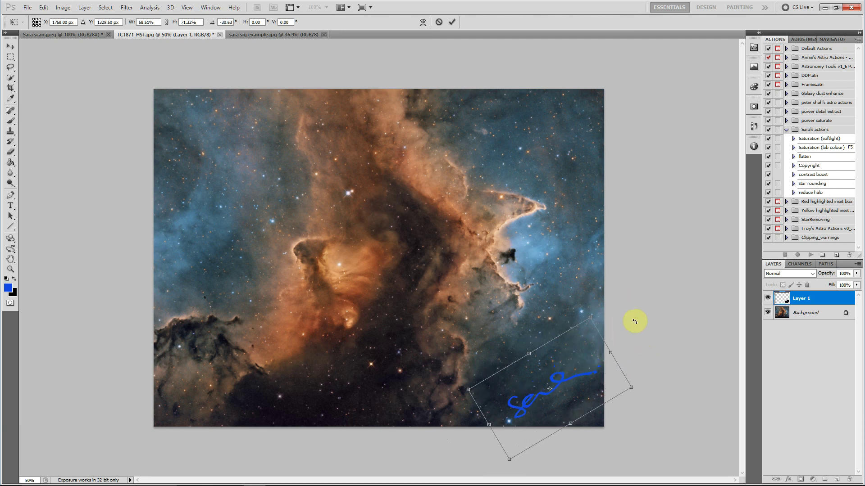
key("Return")
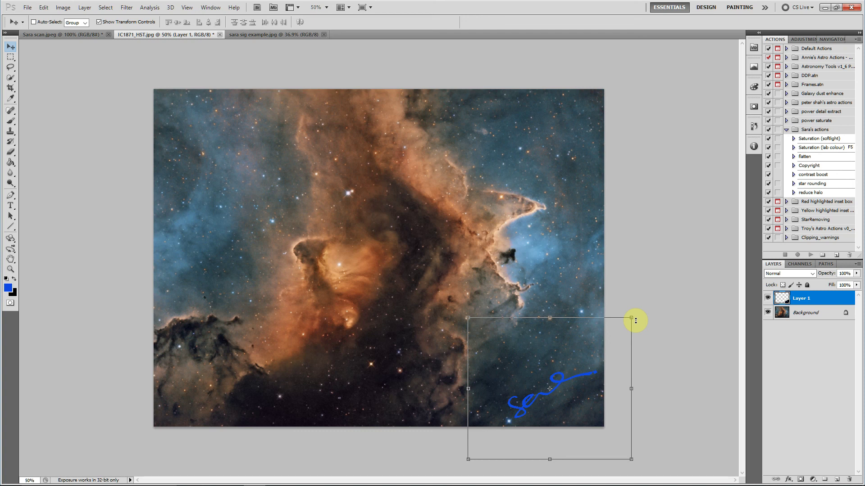
Flatten the nebula image so the signature layer merges into the background.
left_click(85, 7)
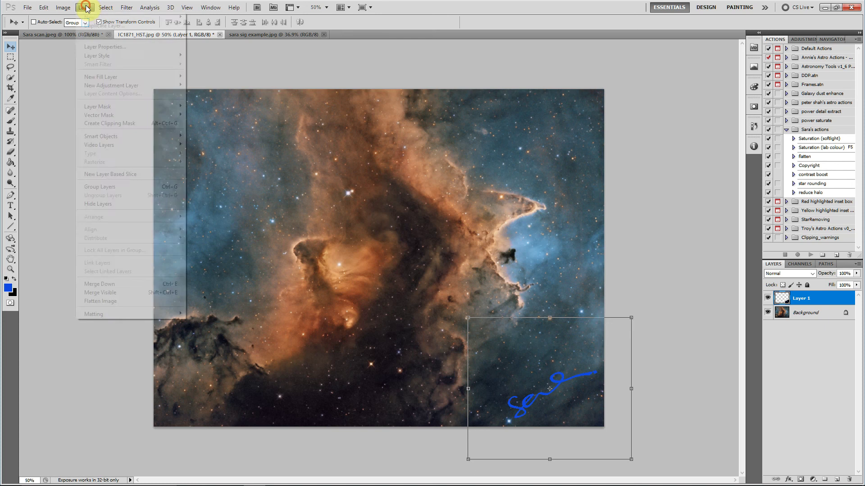
left_click(100, 301)
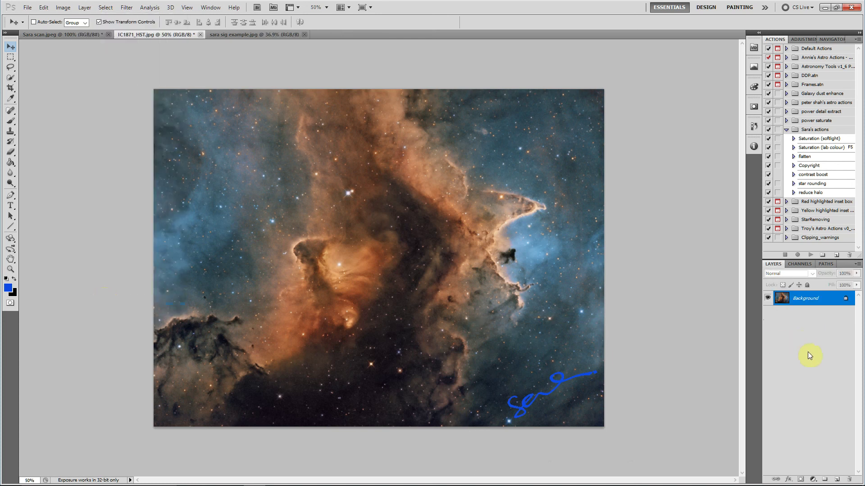